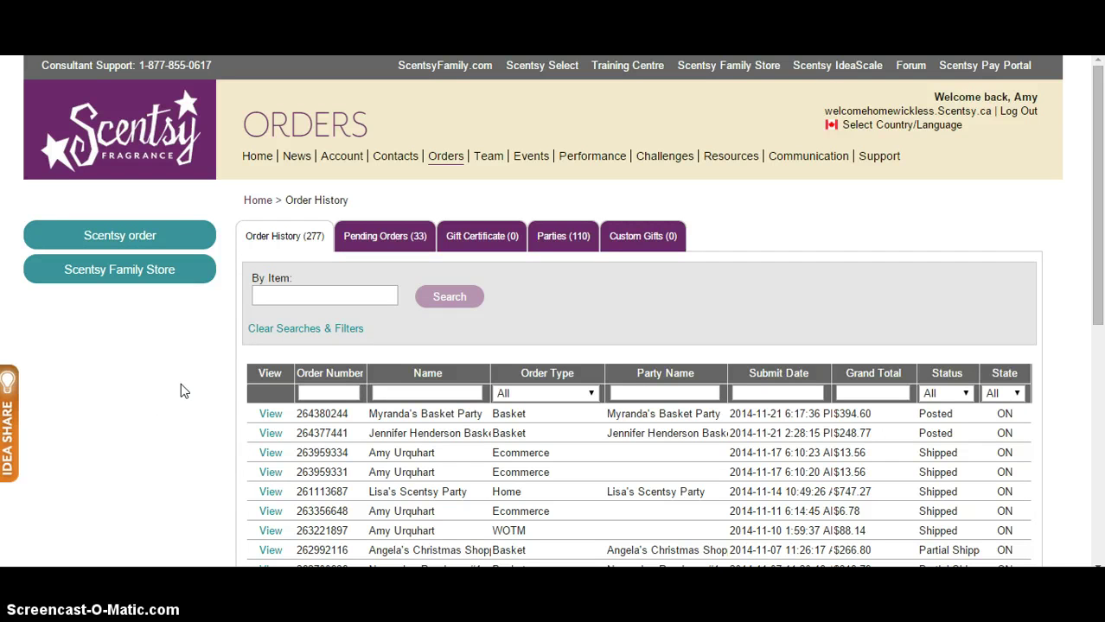
- Go to the Workstation home page and open the orders page
{"action": "left_click", "coordinate": [185, 372]}
{"action": "left_click", "coordinate": [156, 384]}
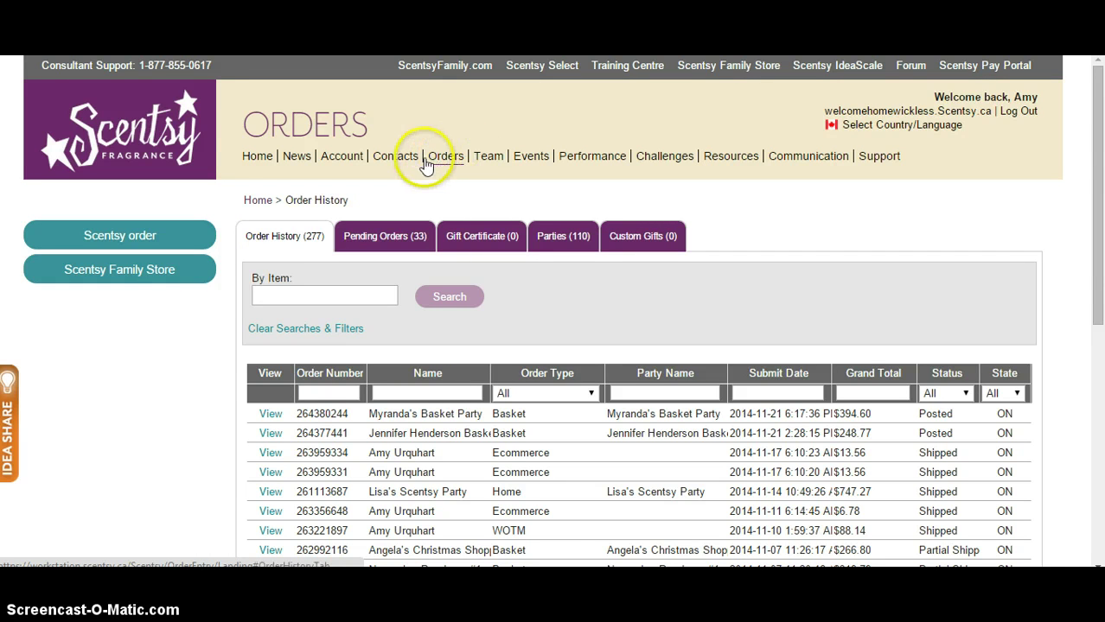
{"action": "left_click", "coordinate": [251, 154]}
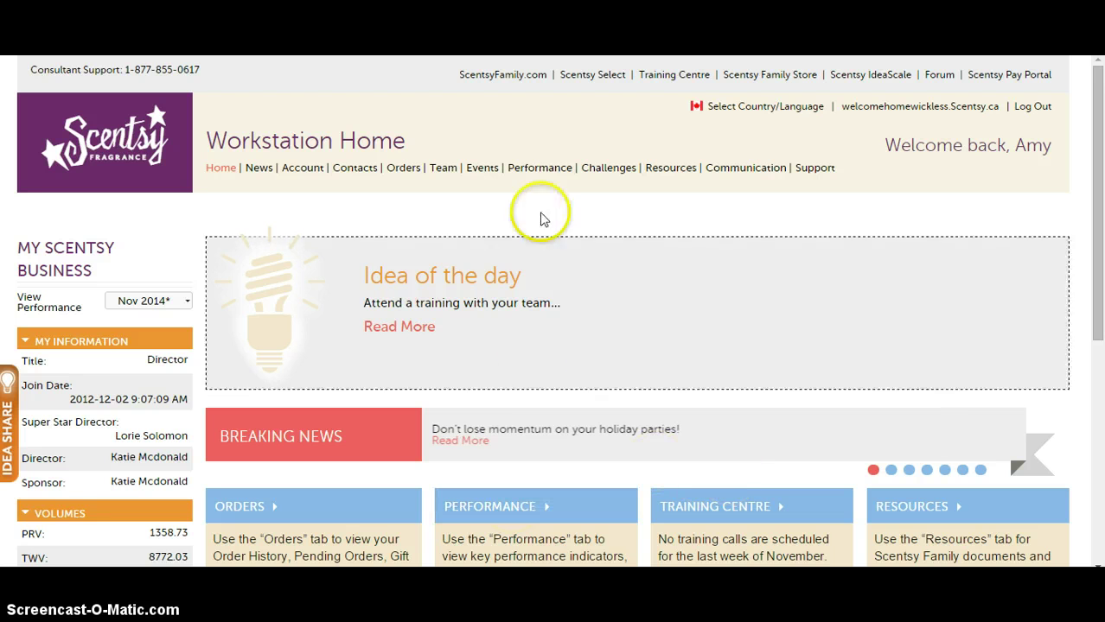
{"action": "left_click", "coordinate": [285, 512]}
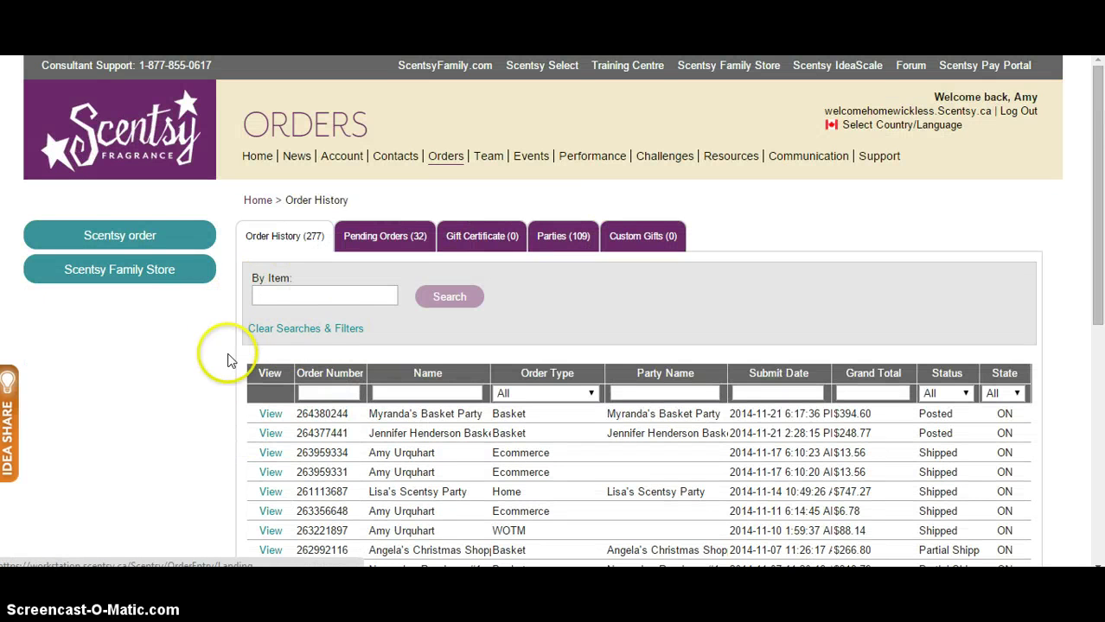
- Start a new Scentsy order as a Basket party shown on the PWS
{"action": "left_click", "coordinate": [97, 234]}
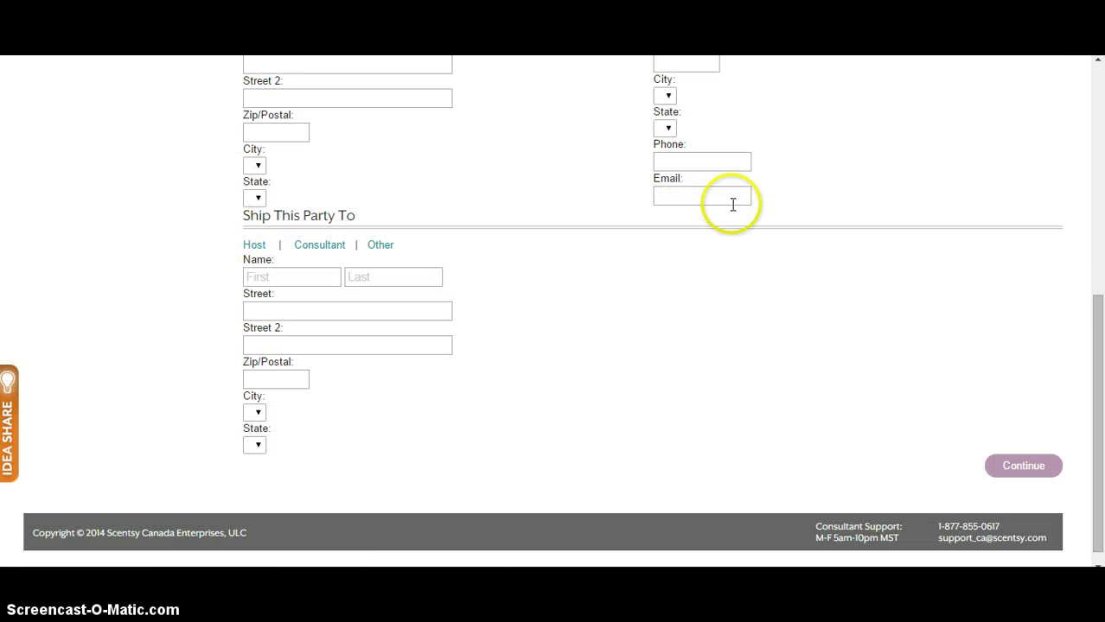
{"action": "scroll", "coordinate": [732, 205], "scroll_direction": "up", "scroll_amount": 2}
{"action": "scroll", "coordinate": [731, 213], "scroll_direction": "up", "scroll_amount": 3}
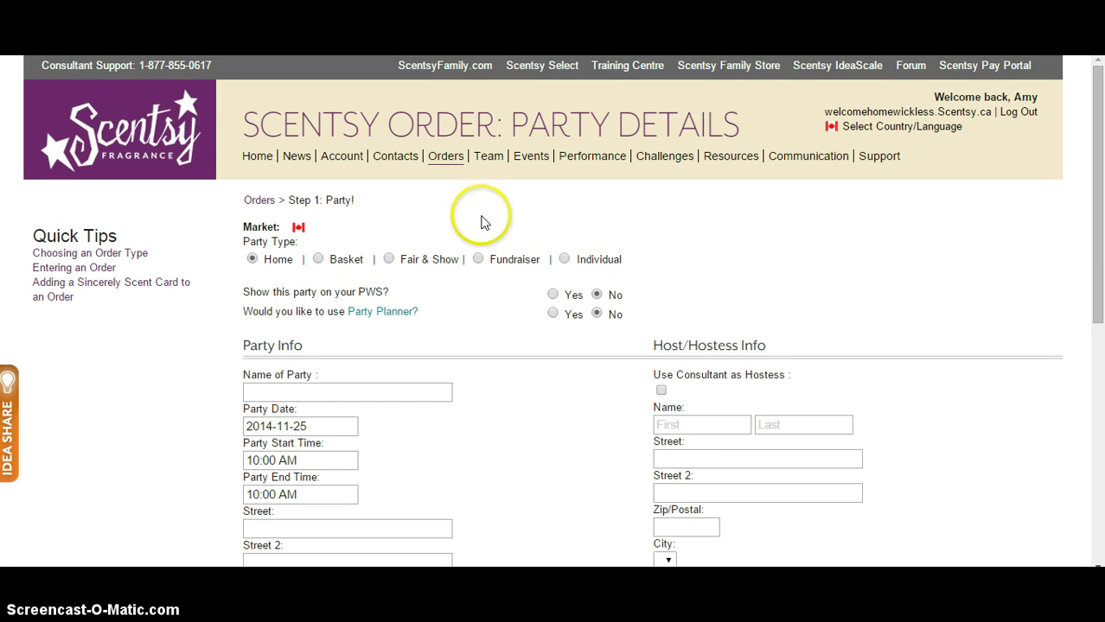
{"action": "left_click", "coordinate": [318, 260]}
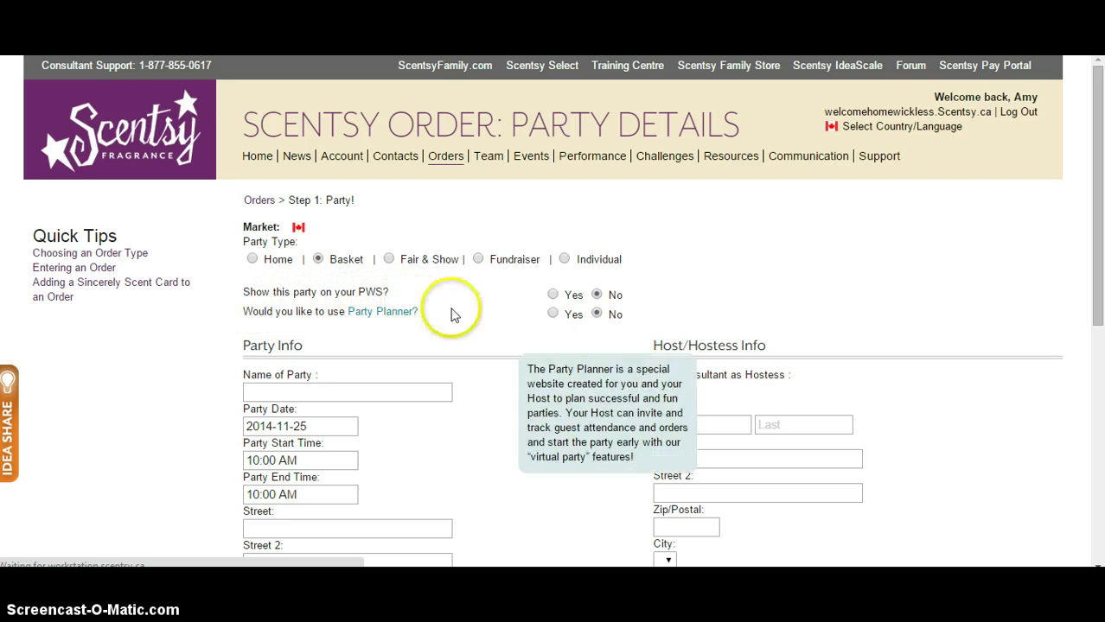
{"action": "left_click", "coordinate": [552, 294]}
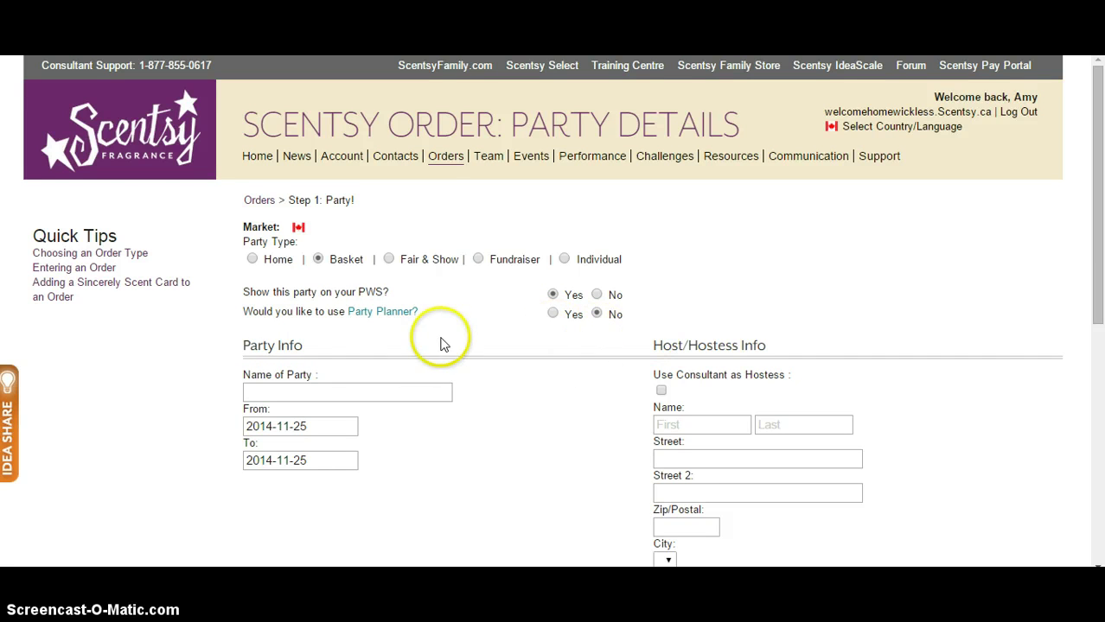
{"action": "left_click", "coordinate": [430, 391]}
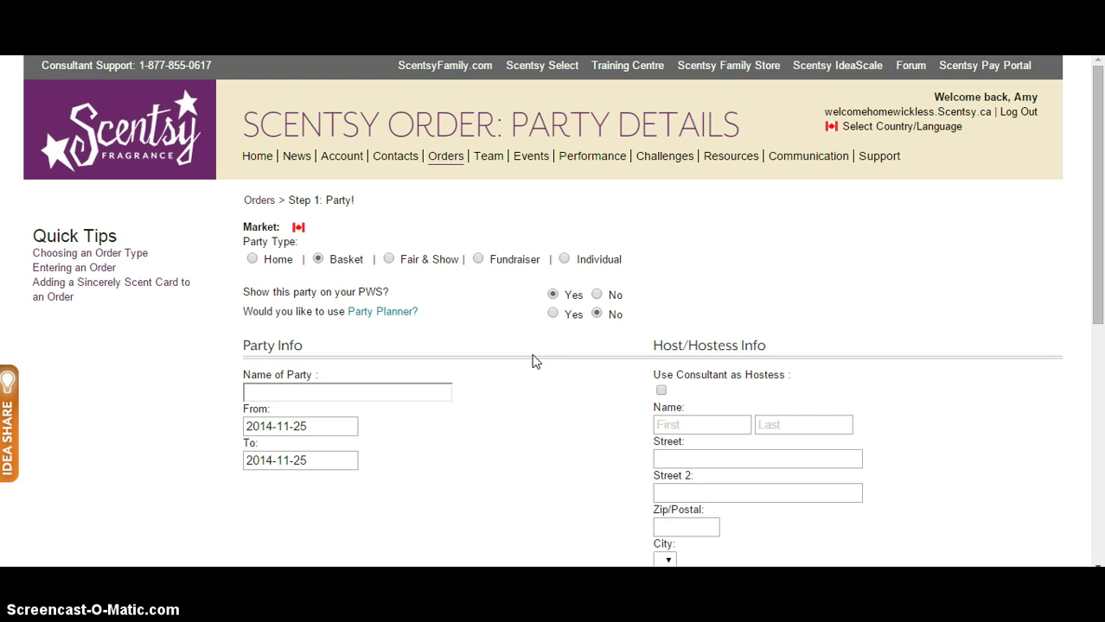
- Enter 'Jolly Holiday Sale Orders PLEASE CLICK HERE' as the party name from the autocomplete suggestion
{"action": "left_click", "coordinate": [507, 330]}
{"action": "type", "text": "Jolyy"}
{"action": "key", "text": "BackSpace"}
{"action": "key", "text": "BackSpace"}
{"action": "type", "text": "l"}
{"action": "key", "text": "Down"}
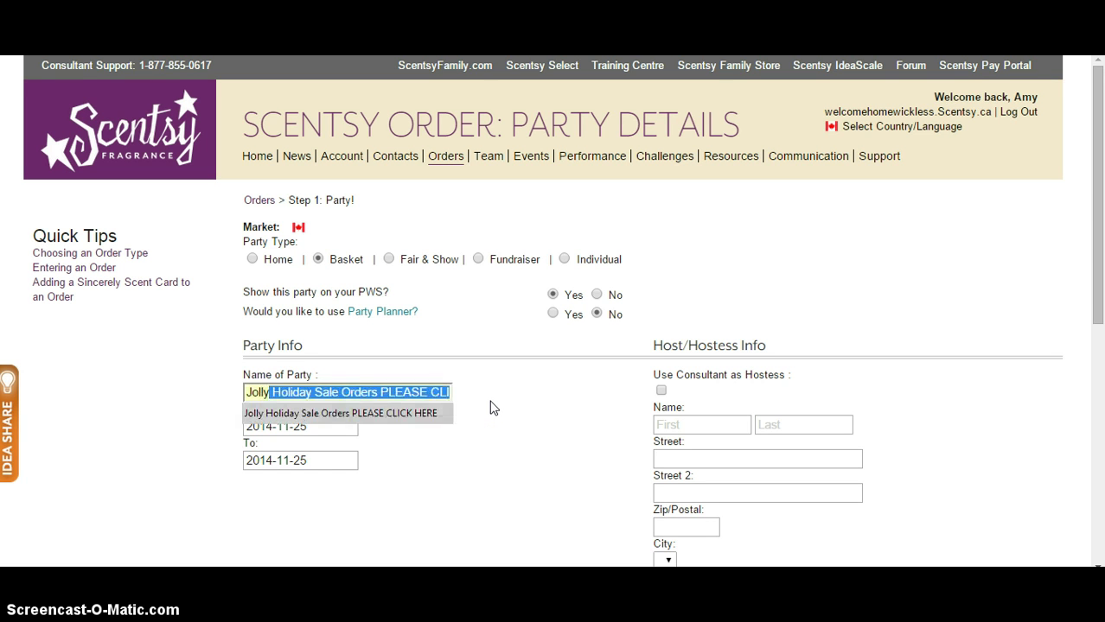
{"action": "key", "text": "Return"}
{"action": "left_click", "coordinate": [412, 395]}
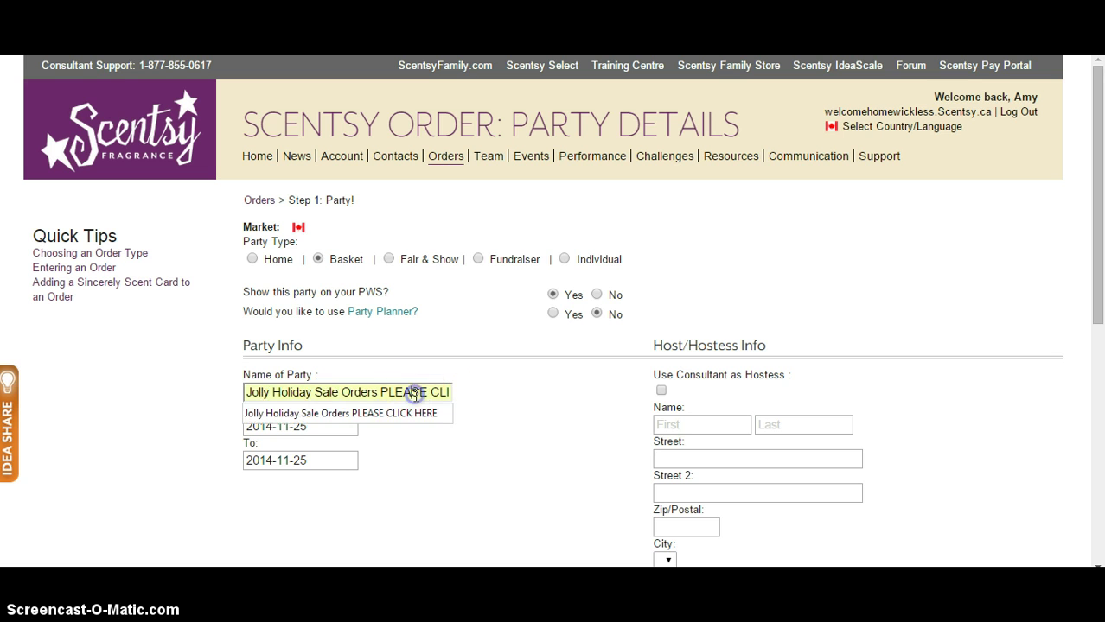
{"action": "key", "text": "End"}
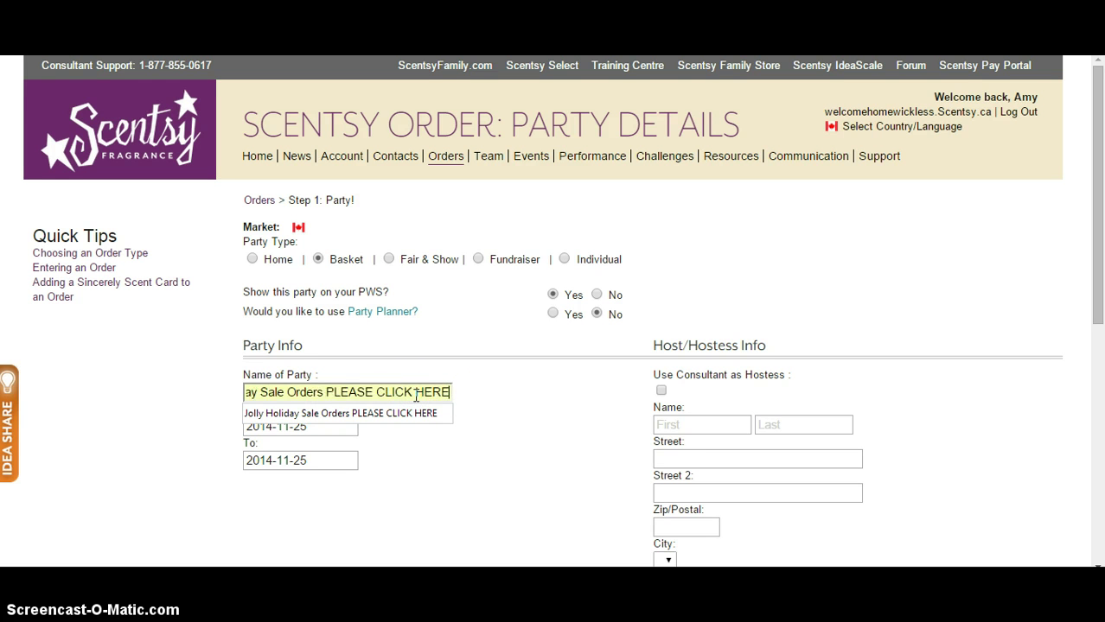
{"action": "left_click", "coordinate": [466, 394]}
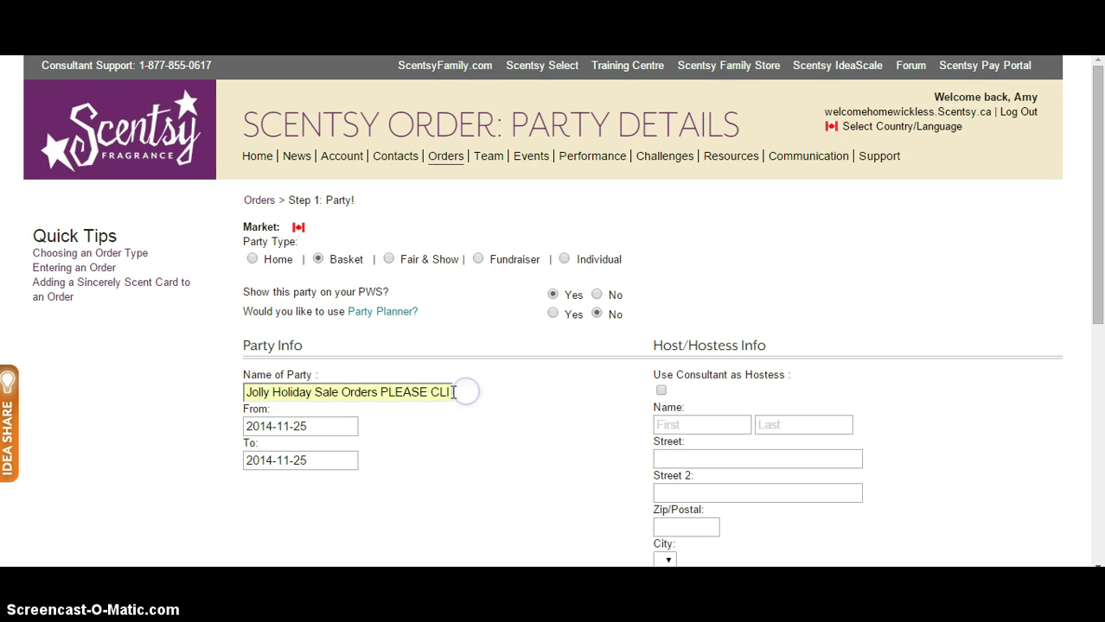
{"action": "left_click", "coordinate": [505, 397]}
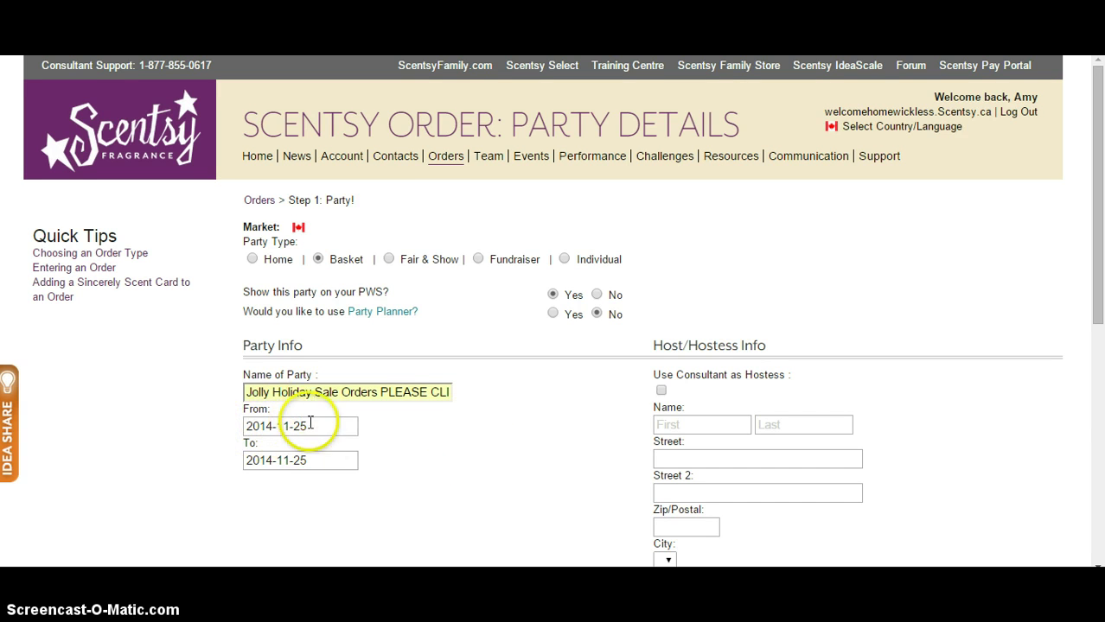
{"action": "left_click", "coordinate": [310, 456]}
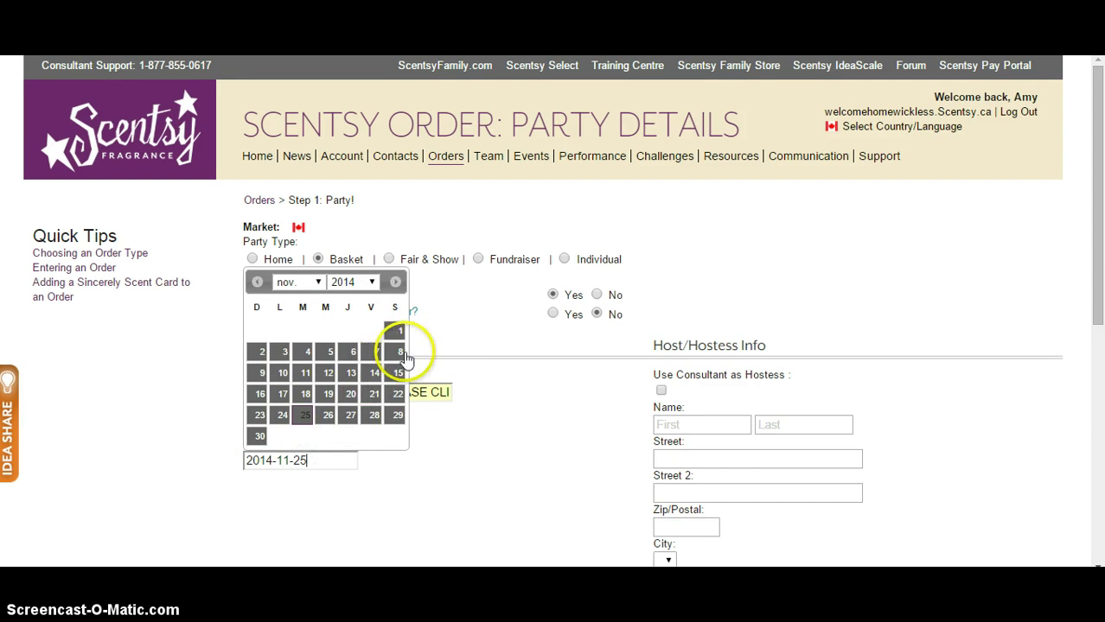
{"action": "left_click", "coordinate": [261, 373]}
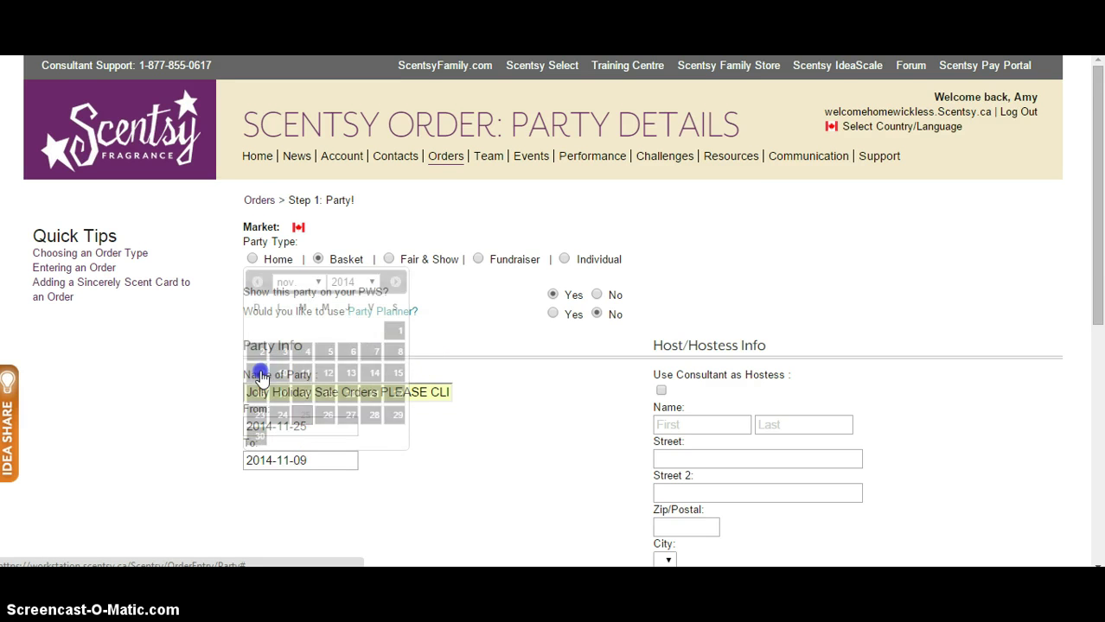
{"action": "left_click", "coordinate": [488, 441]}
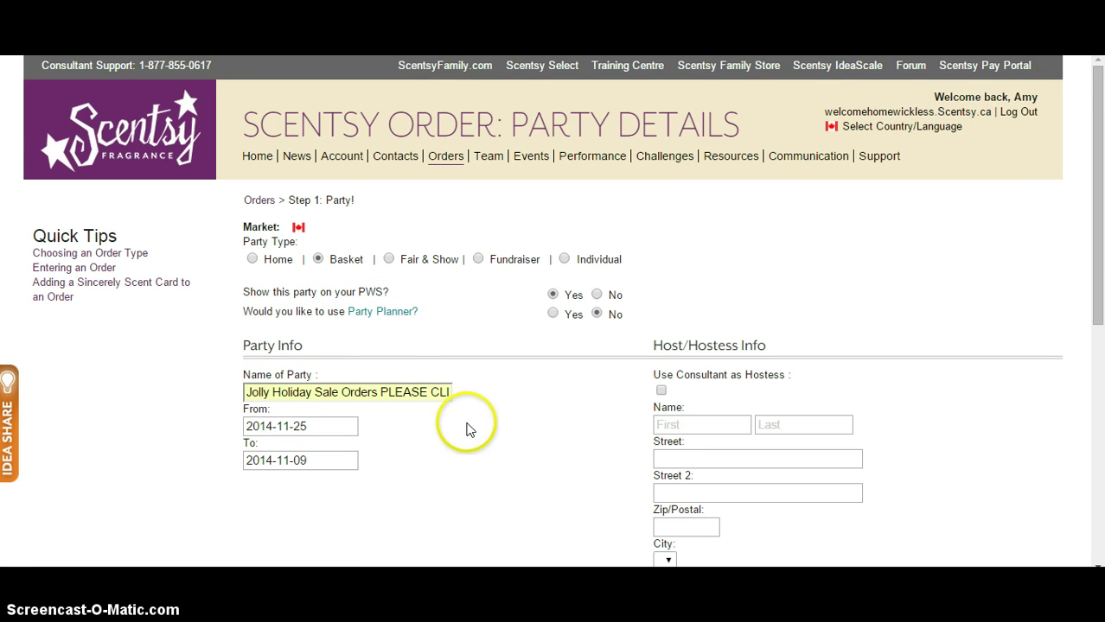
{"action": "scroll", "coordinate": [483, 410], "scroll_direction": "down", "scroll_amount": 2}
- Make the consultant the hostess and ship the party to the host's Bowmanville address
{"action": "left_click", "coordinate": [662, 227]}
{"action": "scroll", "coordinate": [492, 323], "scroll_direction": "down", "scroll_amount": 2}
{"action": "scroll", "coordinate": [495, 327], "scroll_direction": "down", "scroll_amount": 2}
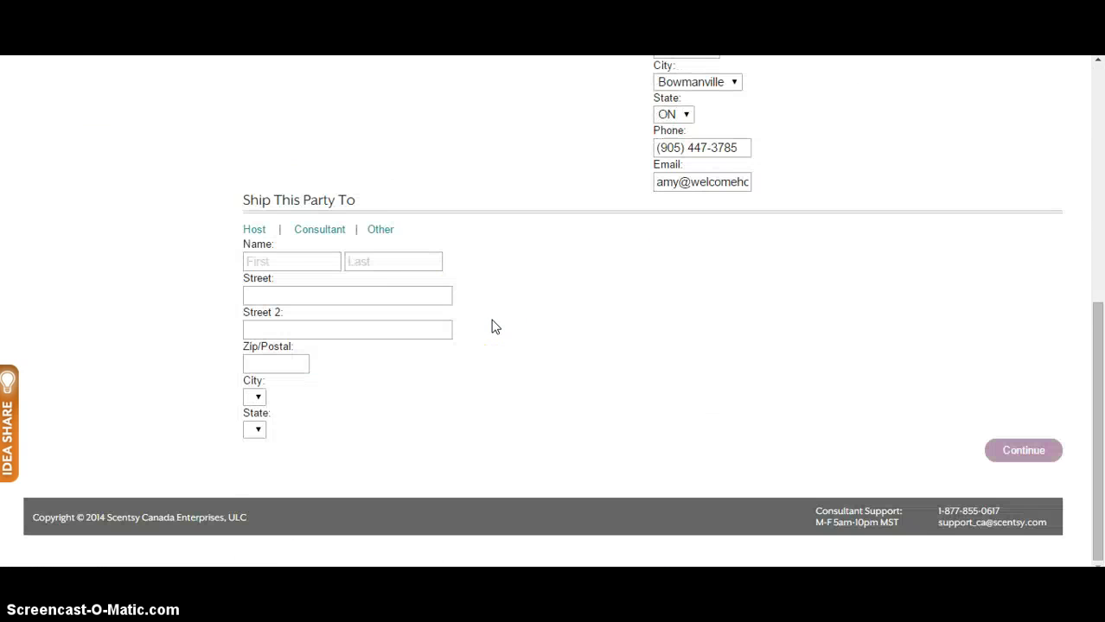
{"action": "left_click", "coordinate": [313, 230]}
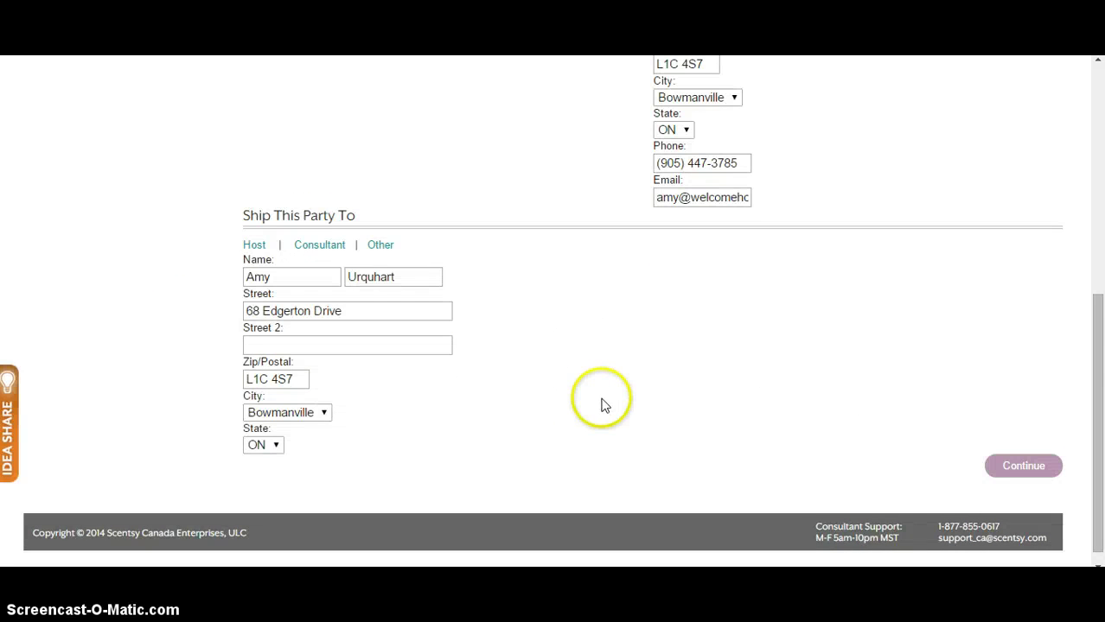
{"action": "scroll", "coordinate": [562, 410], "scroll_direction": "down", "scroll_amount": 1}
{"action": "left_click", "coordinate": [1021, 453]}
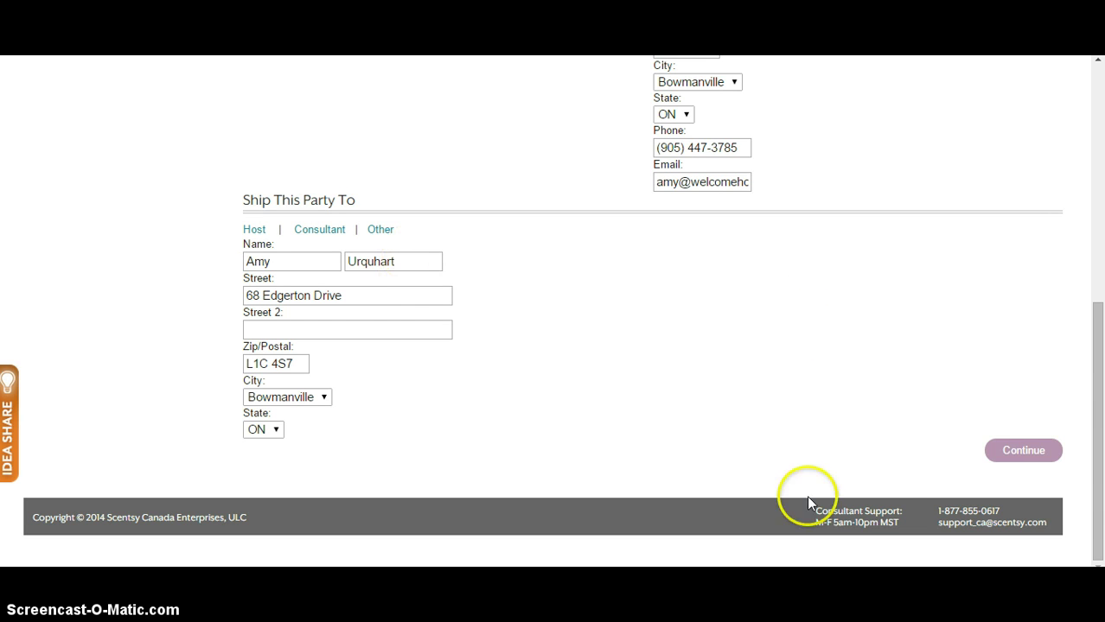
- Save the party details and review the Guest Details page, whose hostess basket is $0.00
{"action": "left_click", "coordinate": [1028, 450]}
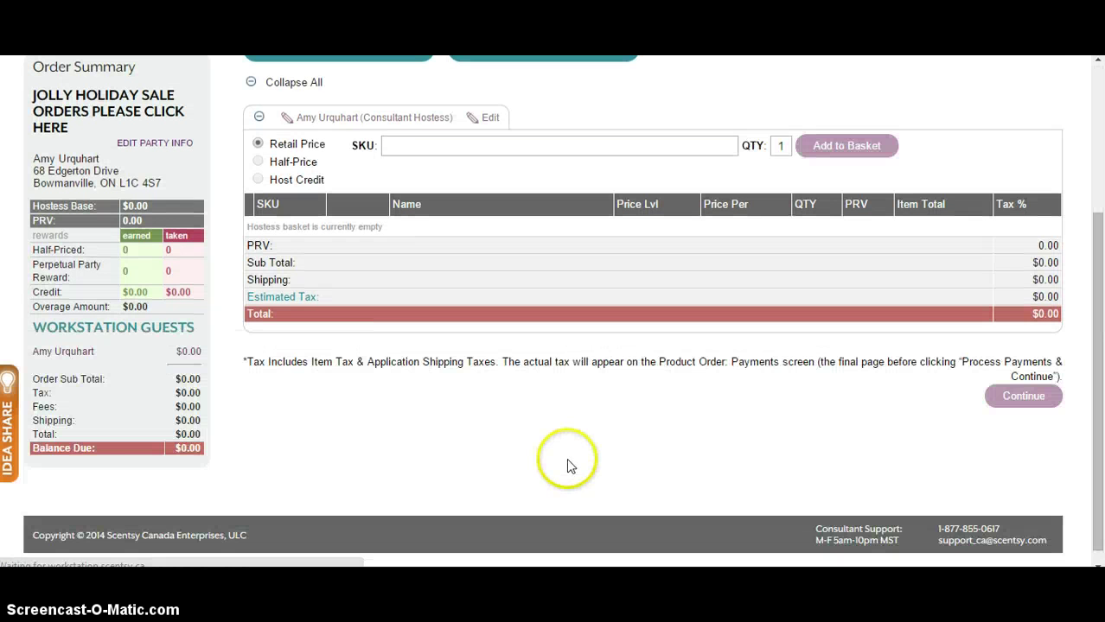
{"action": "scroll", "coordinate": [566, 458], "scroll_direction": "up", "scroll_amount": 2}
{"action": "scroll", "coordinate": [569, 465], "scroll_direction": "up", "scroll_amount": 1}
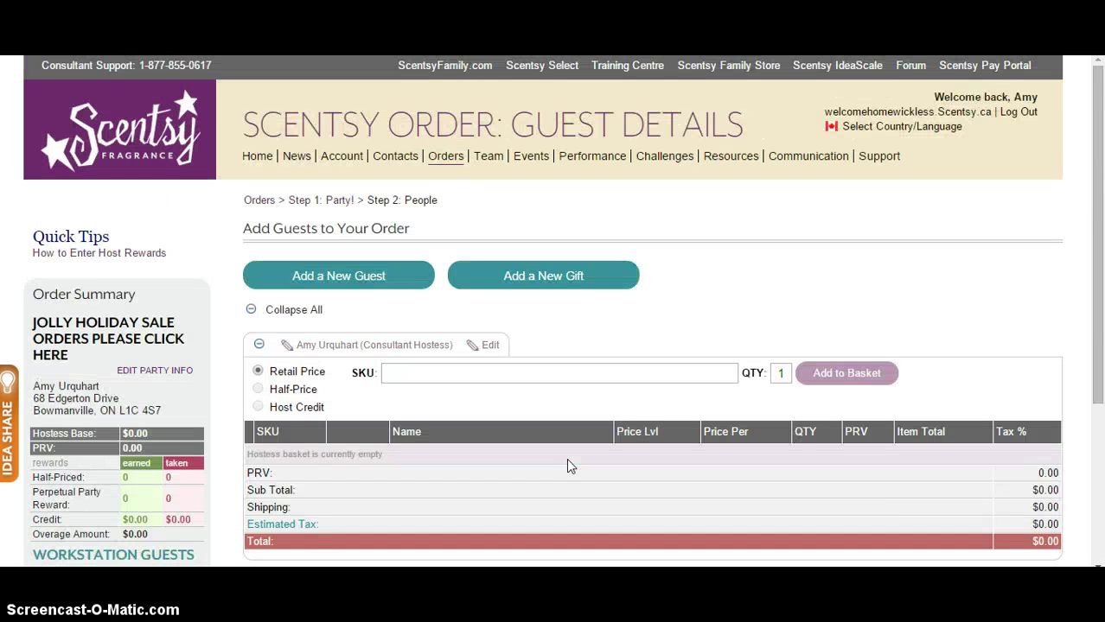
{"action": "scroll", "coordinate": [567, 459], "scroll_direction": "down", "scroll_amount": 1}
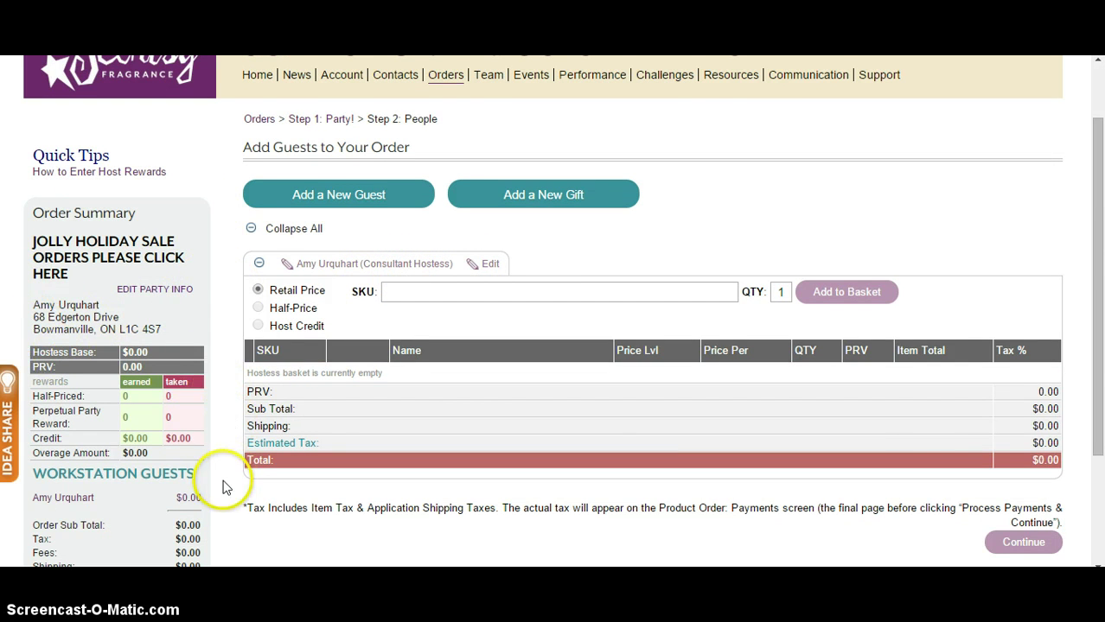
{"action": "scroll", "coordinate": [222, 487], "scroll_direction": "down", "scroll_amount": 2}
{"action": "scroll", "coordinate": [222, 487], "scroll_direction": "up", "scroll_amount": 1}
{"action": "scroll", "coordinate": [222, 487], "scroll_direction": "up", "scroll_amount": 2}
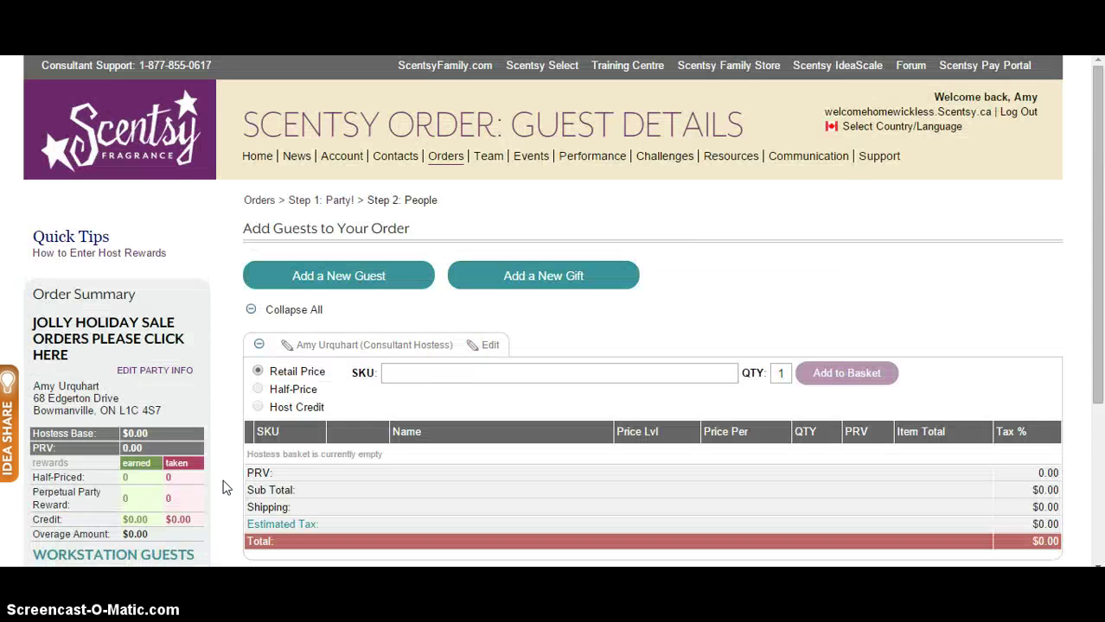
{"action": "right_click", "coordinate": [850, 119]}
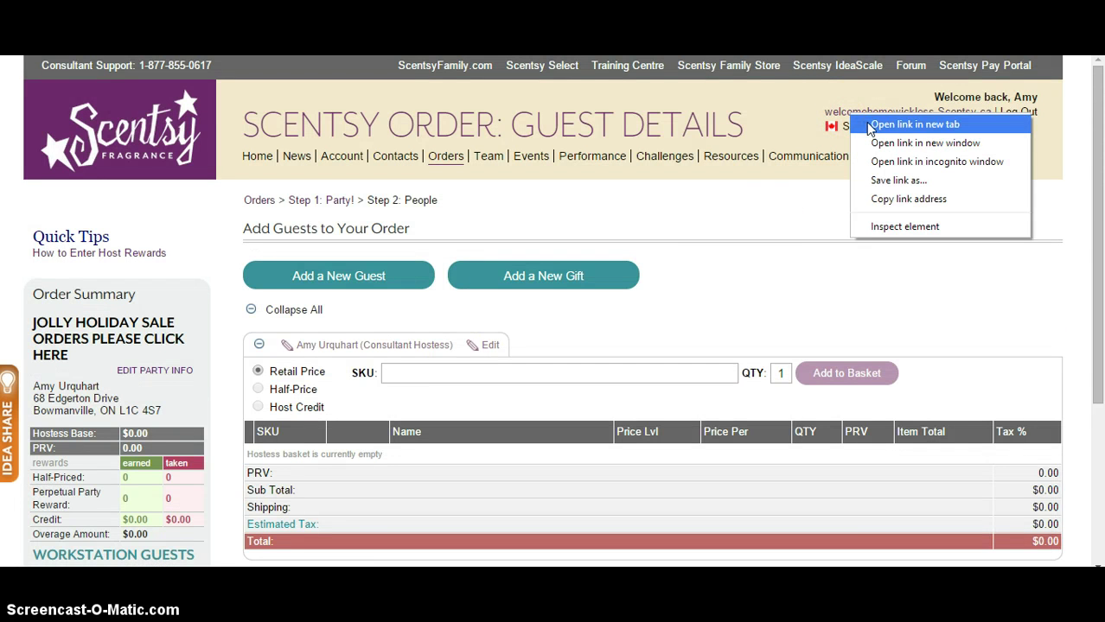
- Open the welcomehomewickless.Scentsy.ca personal website in a new tab
{"action": "left_click", "coordinate": [868, 126]}
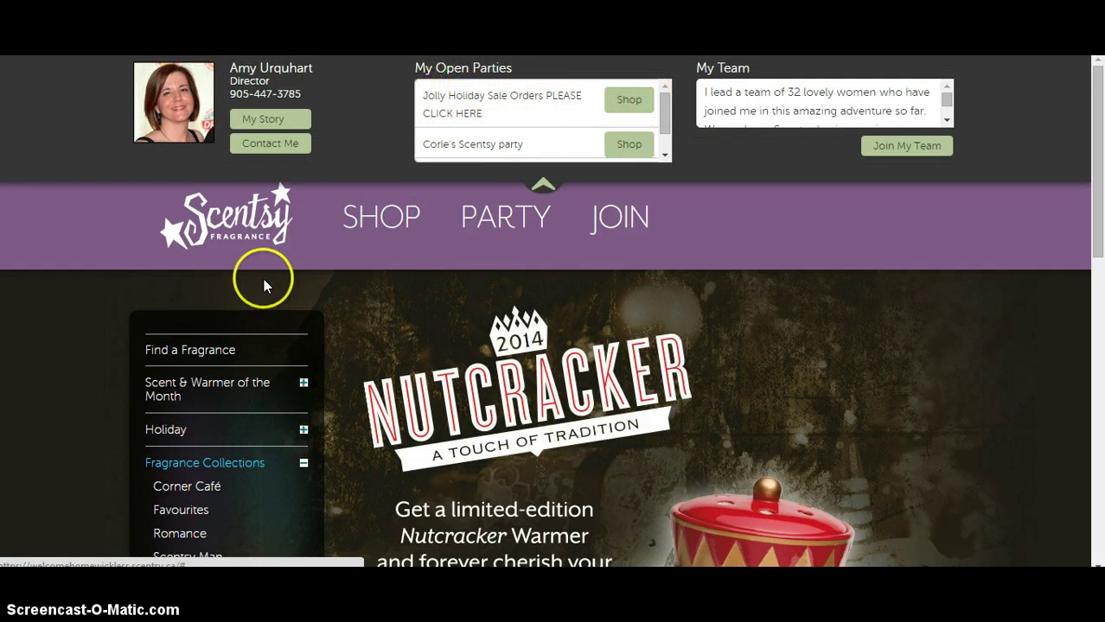
{"action": "scroll", "coordinate": [117, 342], "scroll_direction": "down", "scroll_amount": 5}
{"action": "scroll", "coordinate": [135, 337], "scroll_direction": "up", "scroll_amount": 5}
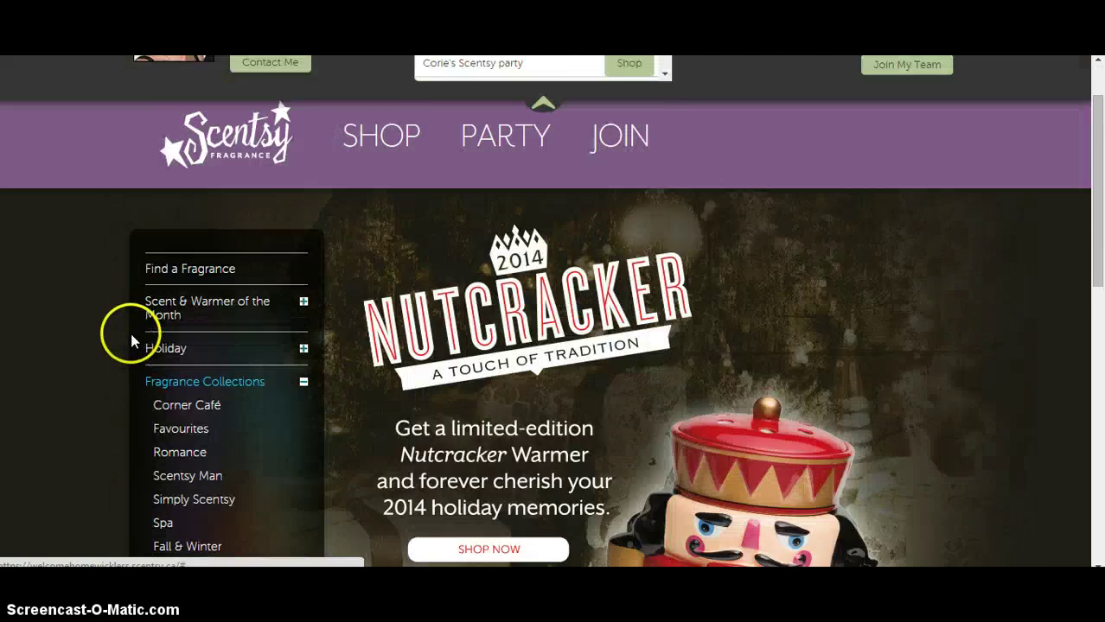
{"action": "scroll", "coordinate": [173, 361], "scroll_direction": "down", "scroll_amount": 1}
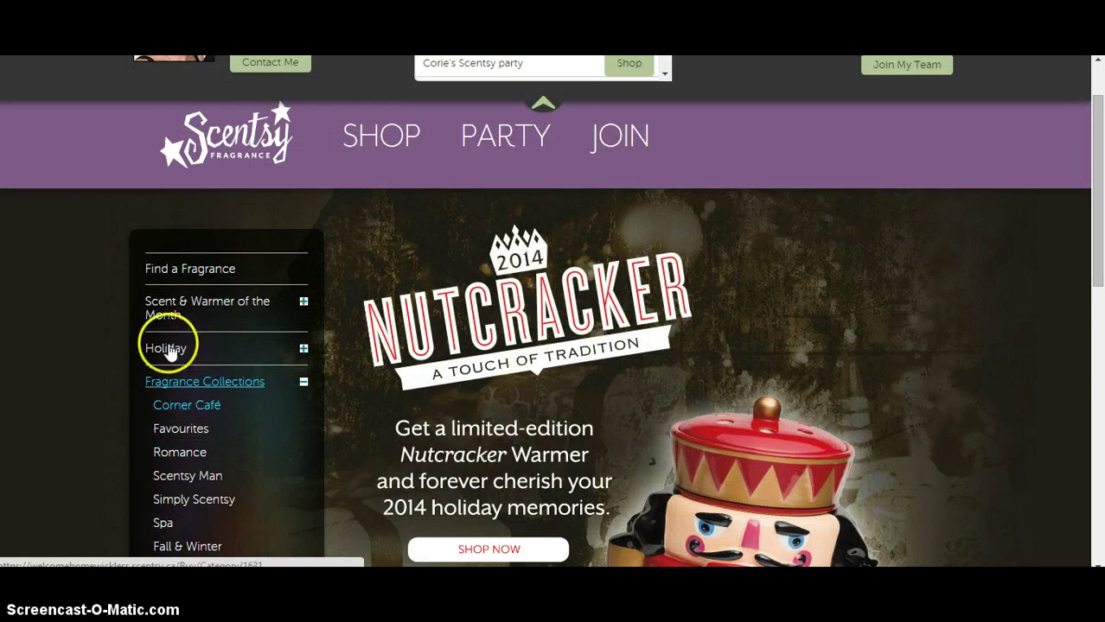
- Add the Nutcracker Scentsy Warmer from Holiday > Limited Edition to the basket
{"action": "left_click", "coordinate": [166, 346]}
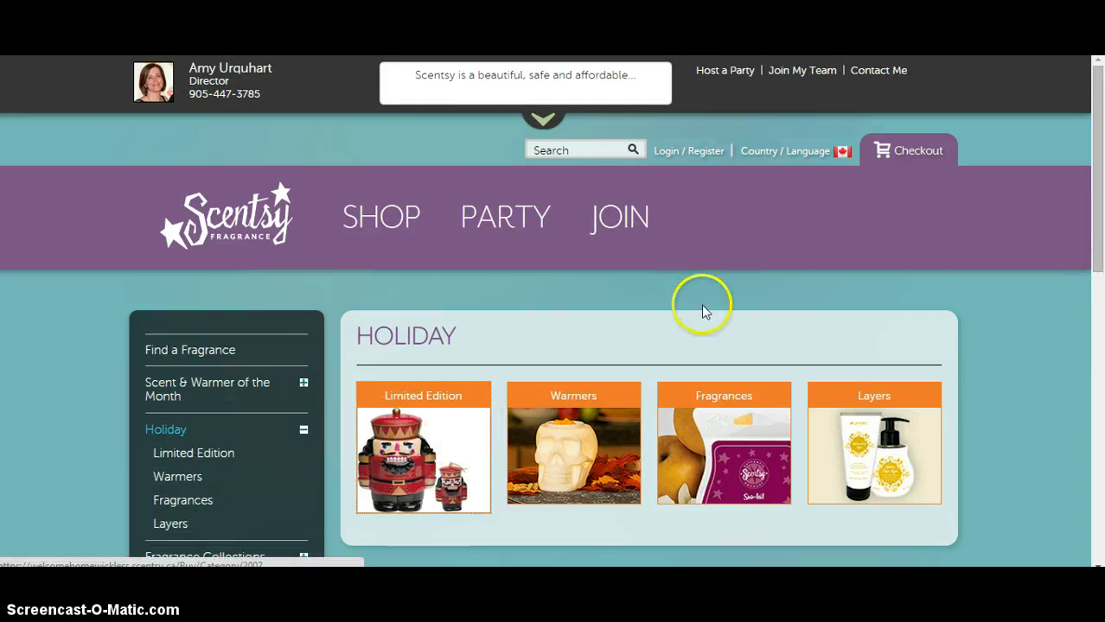
{"action": "left_click", "coordinate": [367, 435]}
{"action": "scroll", "coordinate": [613, 393], "scroll_direction": "down", "scroll_amount": 3}
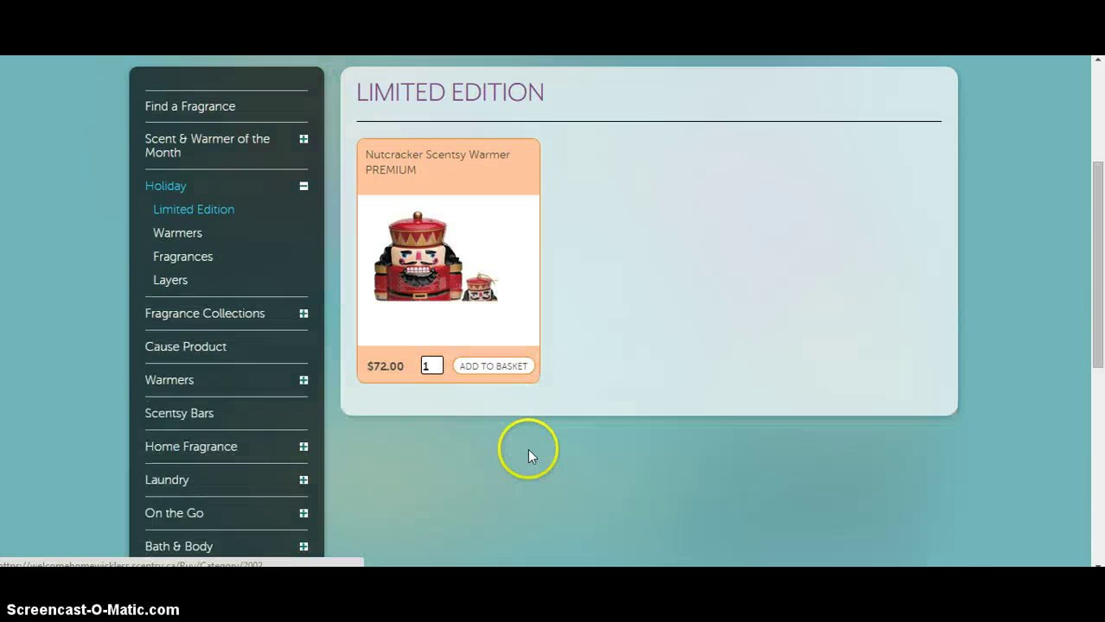
{"action": "left_click", "coordinate": [489, 369]}
{"action": "scroll", "coordinate": [830, 372], "scroll_direction": "up", "scroll_amount": 3}
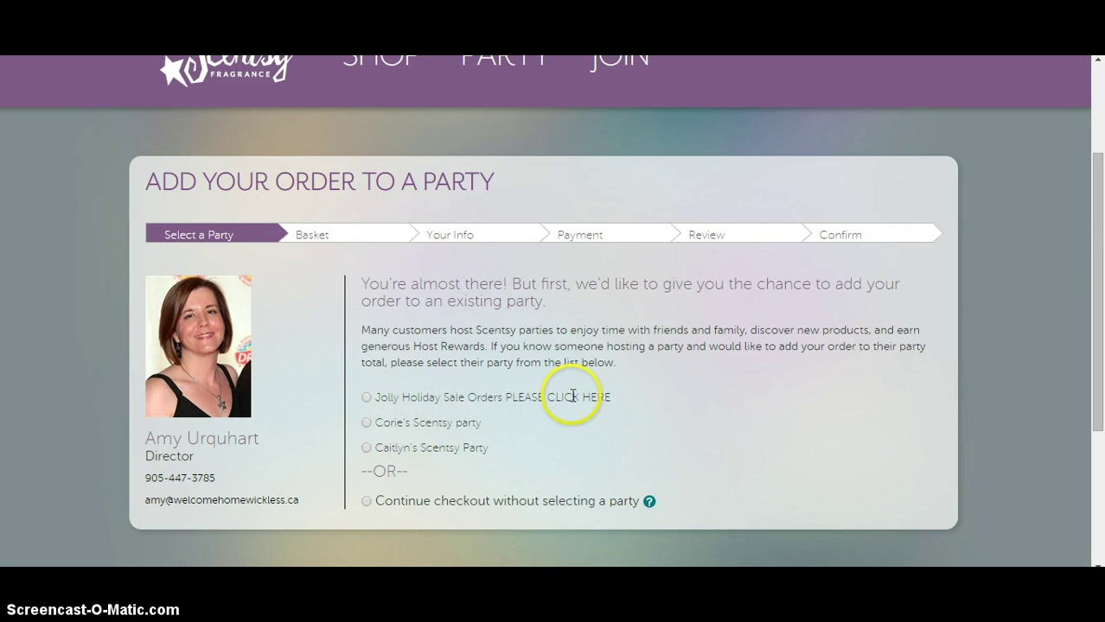
- Choose the Jolly Holiday Sale Orders party and continue to the $72.00 Nutcracker basket
{"action": "left_click", "coordinate": [366, 398]}
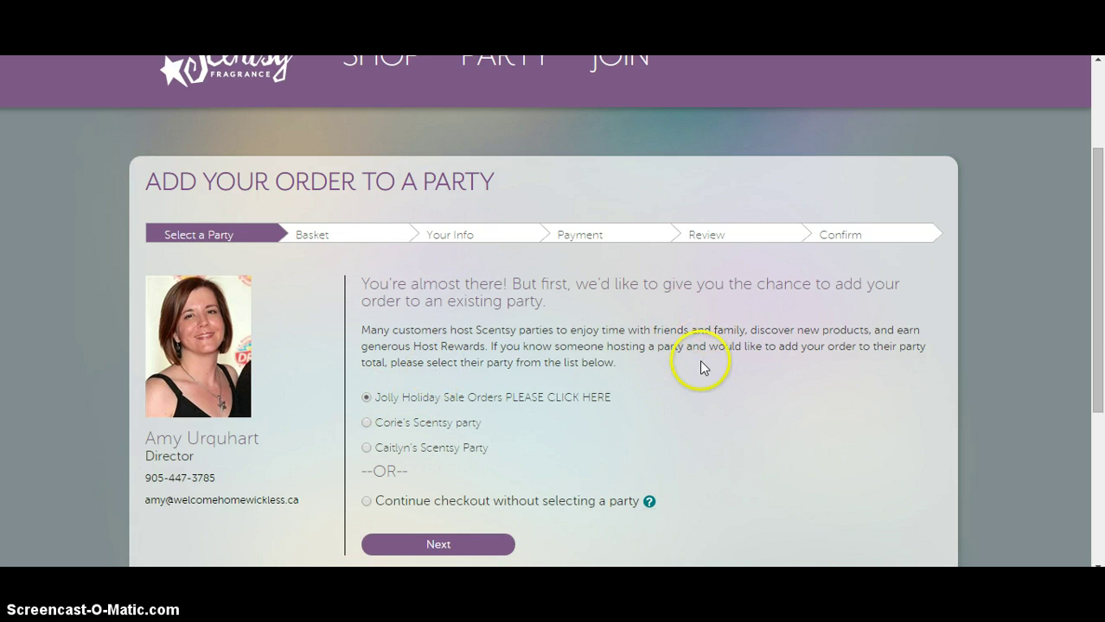
{"action": "scroll", "coordinate": [686, 366], "scroll_direction": "down", "scroll_amount": 2}
{"action": "left_click", "coordinate": [459, 386]}
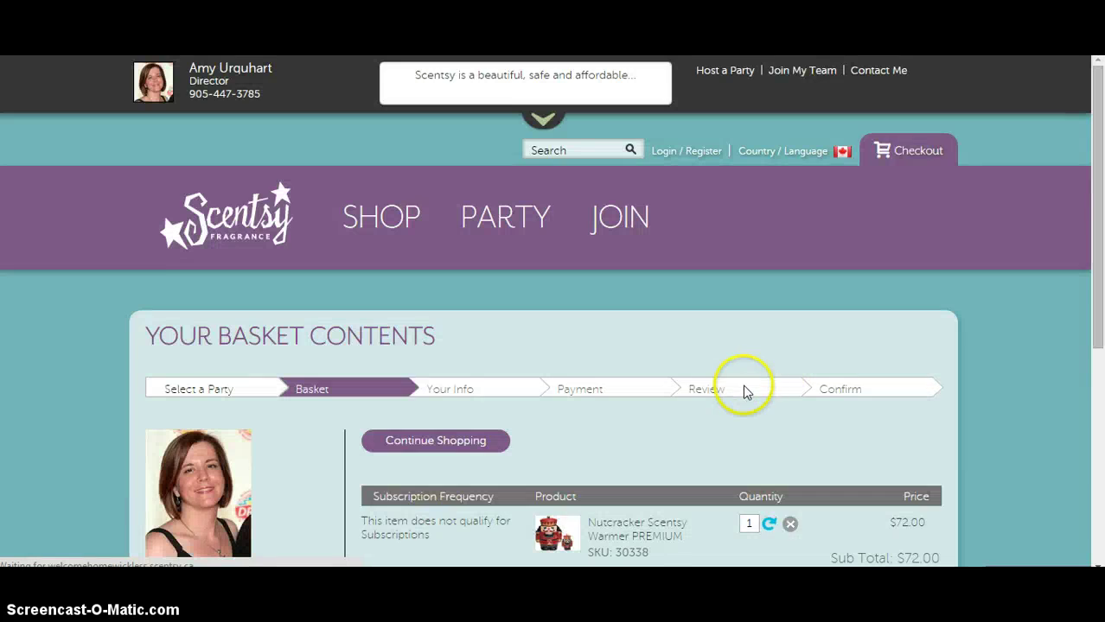
{"action": "scroll", "coordinate": [743, 384], "scroll_direction": "down", "scroll_amount": 3}
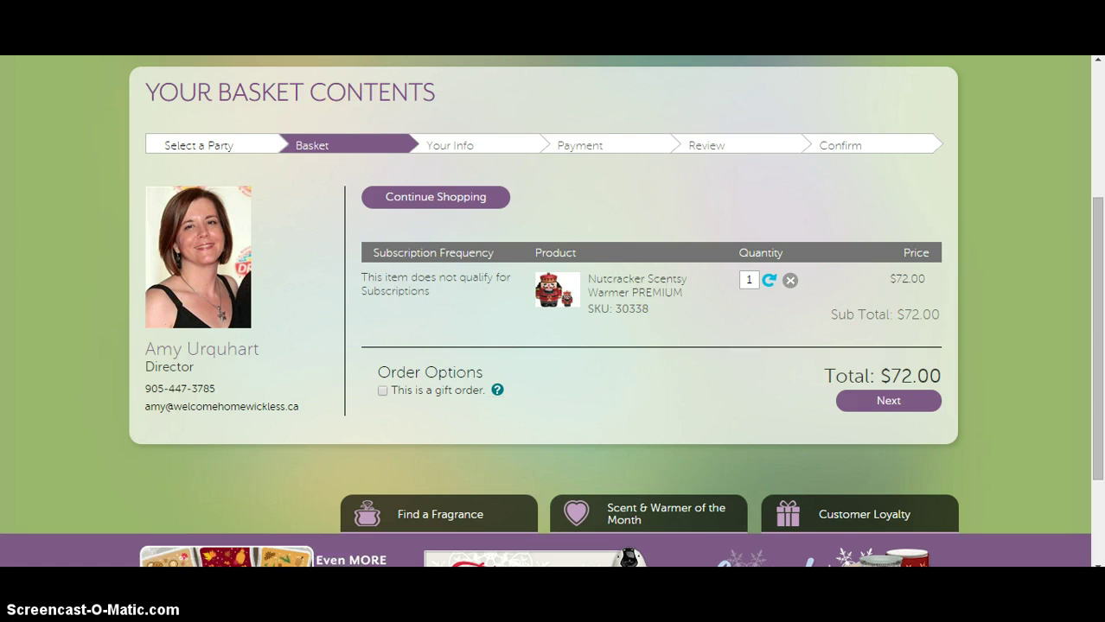
- Return to the Workstation tab and review Guest Details, with the hostess basket still $0.00
{"action": "left_click", "coordinate": [336, 43]}
{"action": "scroll", "coordinate": [207, 389], "scroll_direction": "down", "scroll_amount": 1}
{"action": "scroll", "coordinate": [192, 424], "scroll_direction": "down", "scroll_amount": 2}
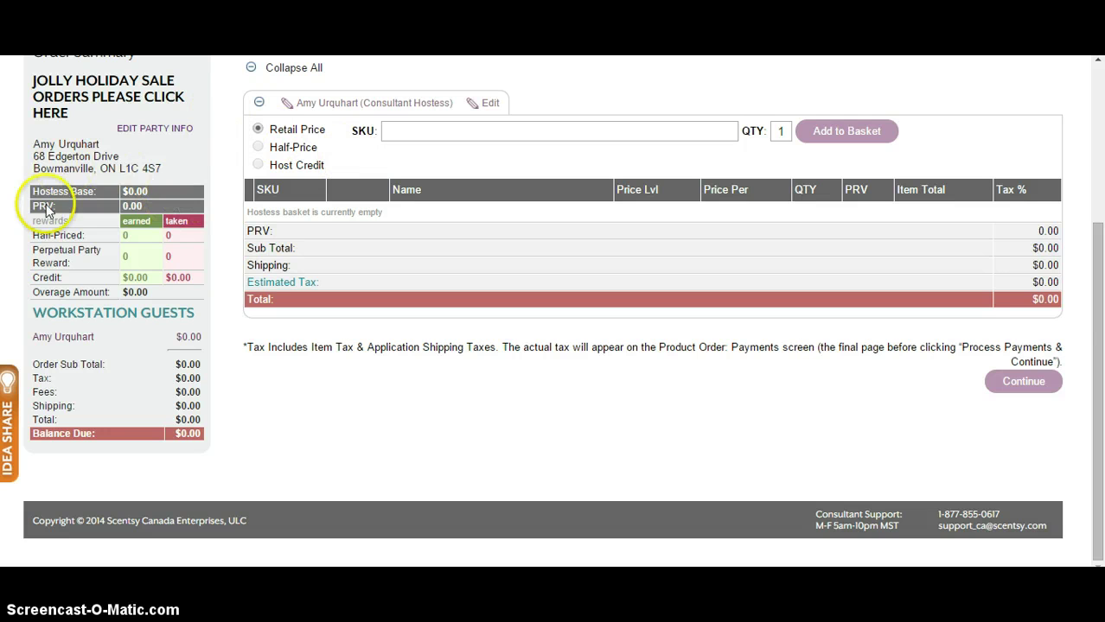
{"action": "left_click", "coordinate": [403, 136]}
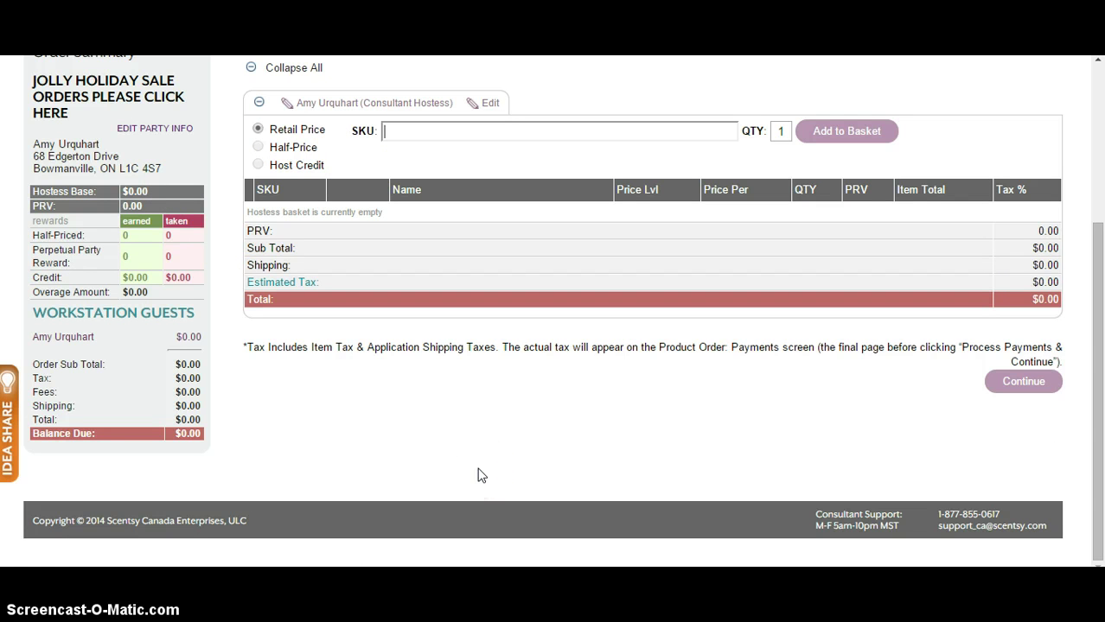
{"action": "scroll", "coordinate": [481, 475], "scroll_direction": "up", "scroll_amount": 3}
{"action": "scroll", "coordinate": [478, 467], "scroll_direction": "down", "scroll_amount": 2}
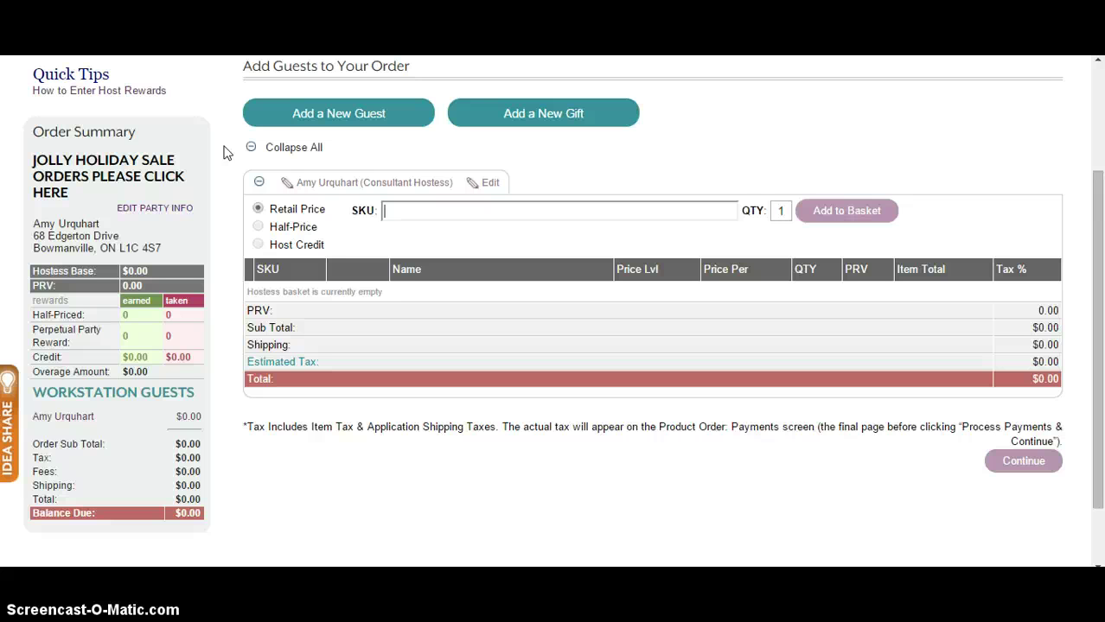
{"action": "scroll", "coordinate": [226, 153], "scroll_direction": "up", "scroll_amount": 2}
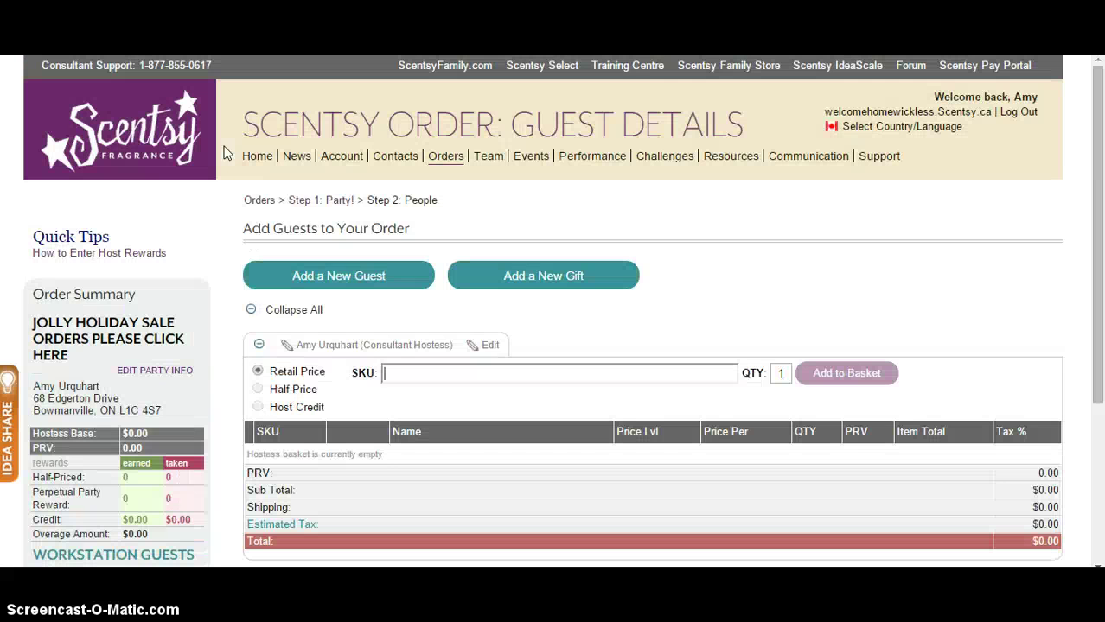